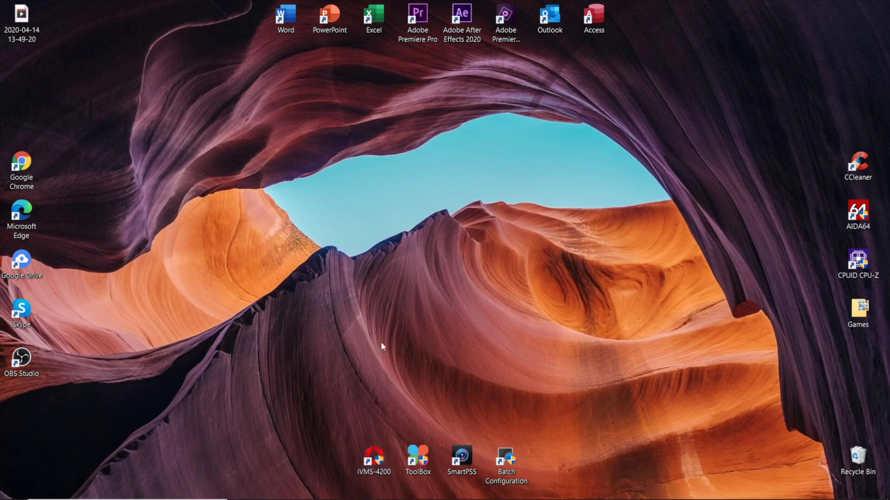
# Check the 7604NI's V3.4.104 build 190424 firmware in iVMS-4200 with the Serial No. column narrowed.
pyautogui.hotkey('alt', 'Tab')
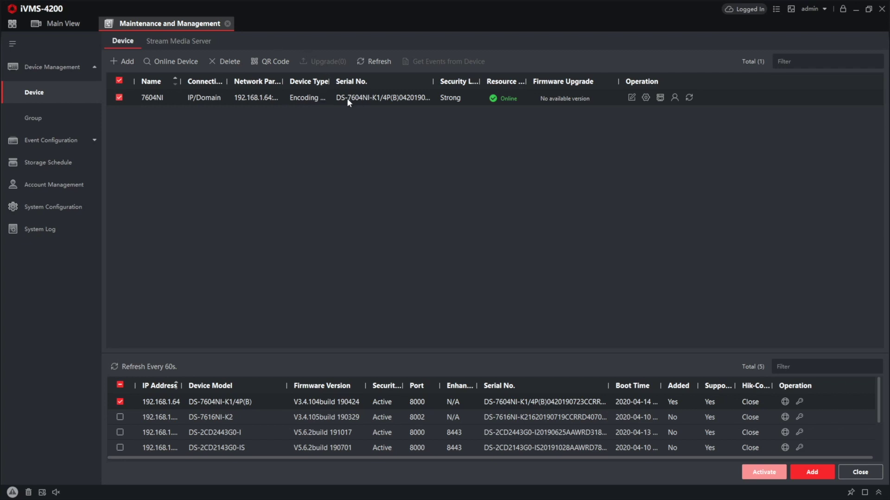
pyautogui.moveTo(432, 83); pyautogui.dragTo(401, 84)
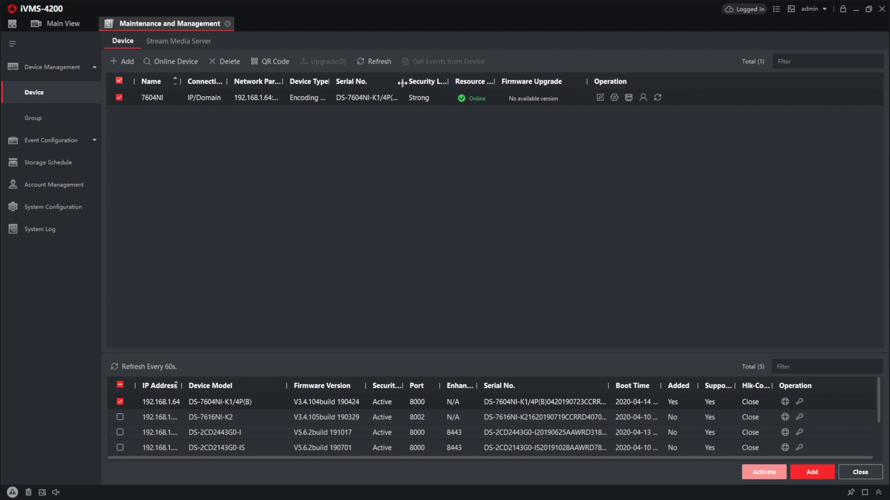
pyautogui.hotkey('alt', 'Tab')
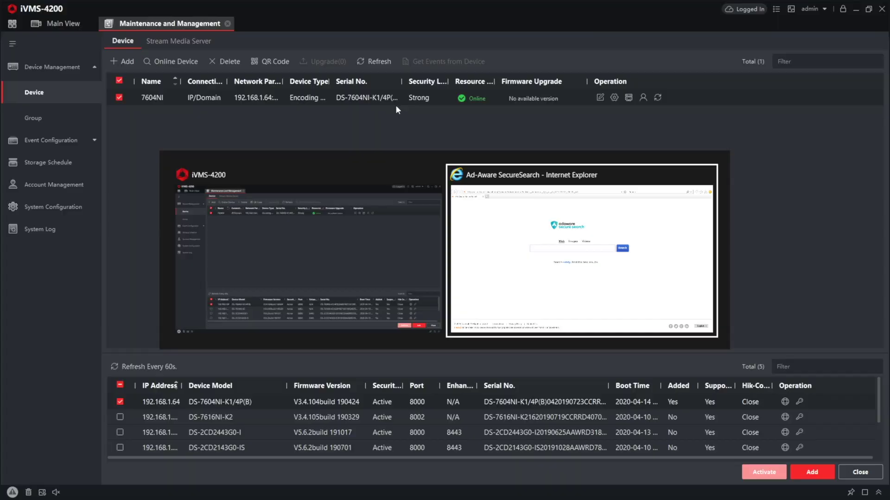
# Go to hikvision.com and search the site for DS-7604NI, listing five matching products.
pyautogui.click(162, 20)
pyautogui.write('hikvision.com/en/')
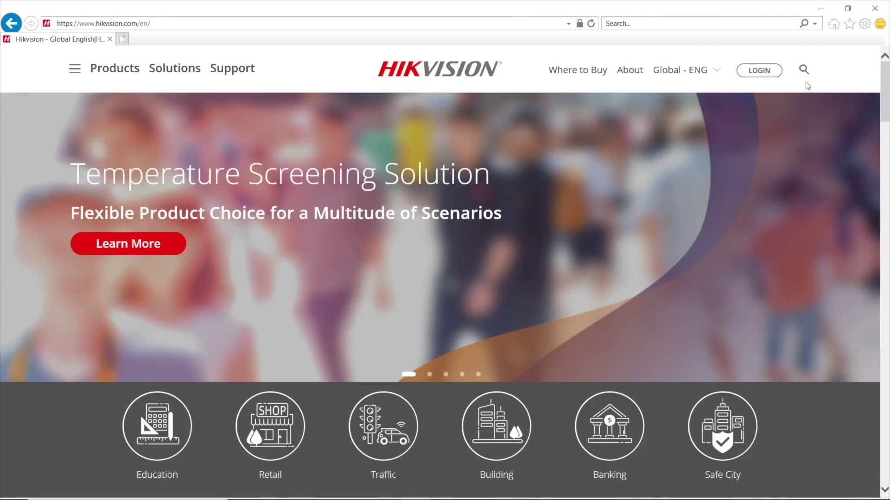
pyautogui.click(804, 71)
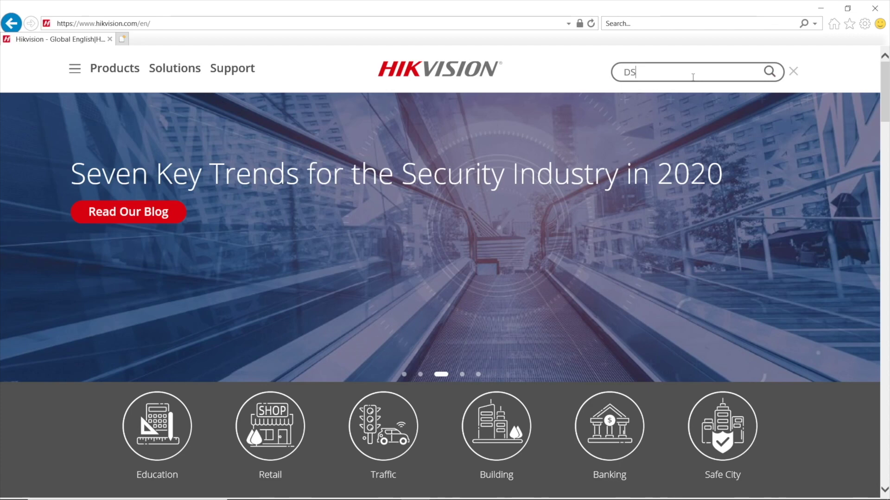
pyautogui.write('DS-7')
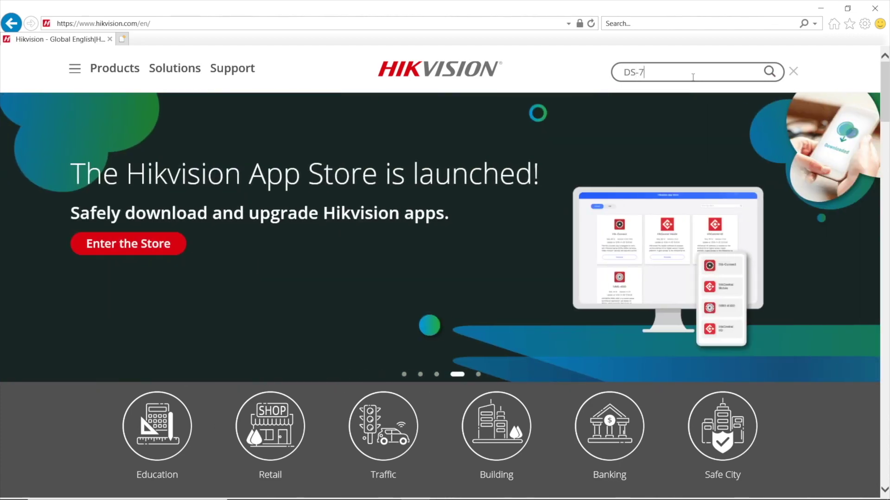
pyautogui.write('604')
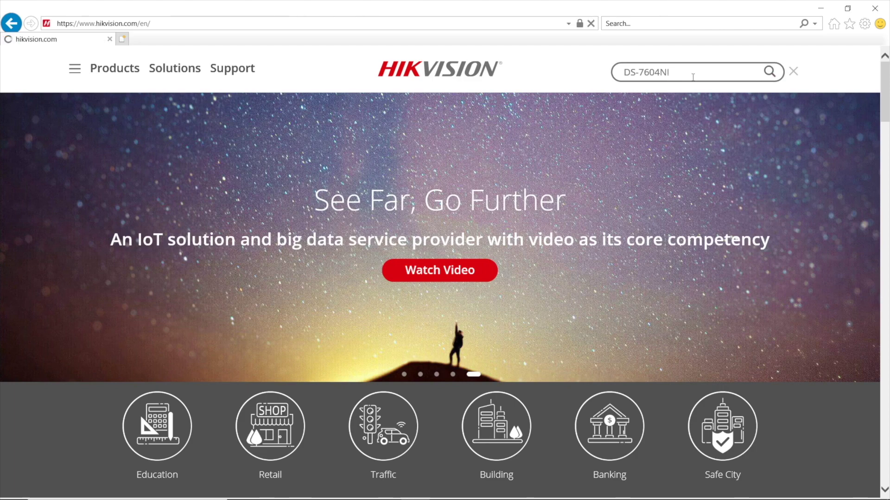
pyautogui.write('NI')
pyautogui.press('Return')
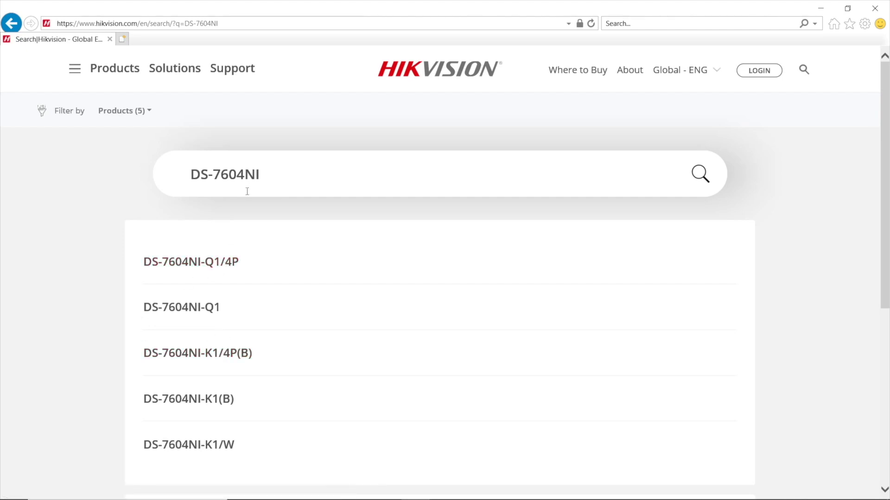
# Open the DS-7604NI-K1/4P(B) product page and scroll down to its Download Center firmware section.
pyautogui.scroll(-2, 218, 270)
pyautogui.scroll(-2, 222, 270)
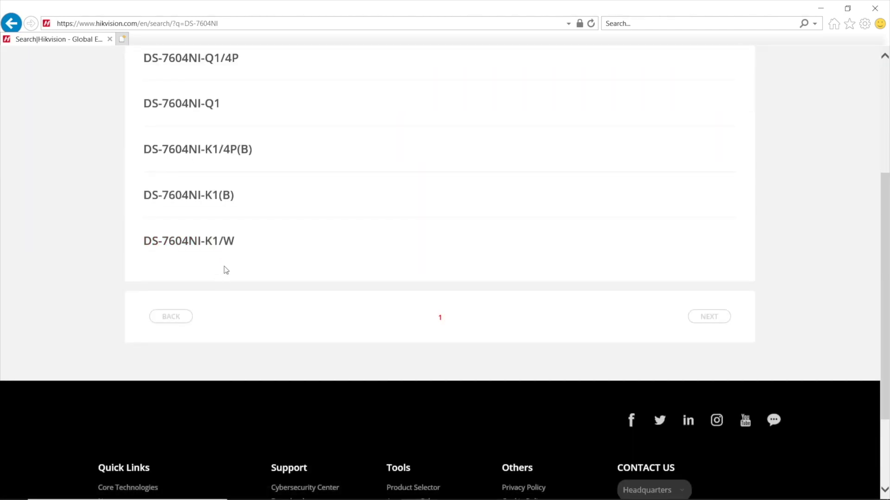
pyautogui.scroll(2, 224, 266)
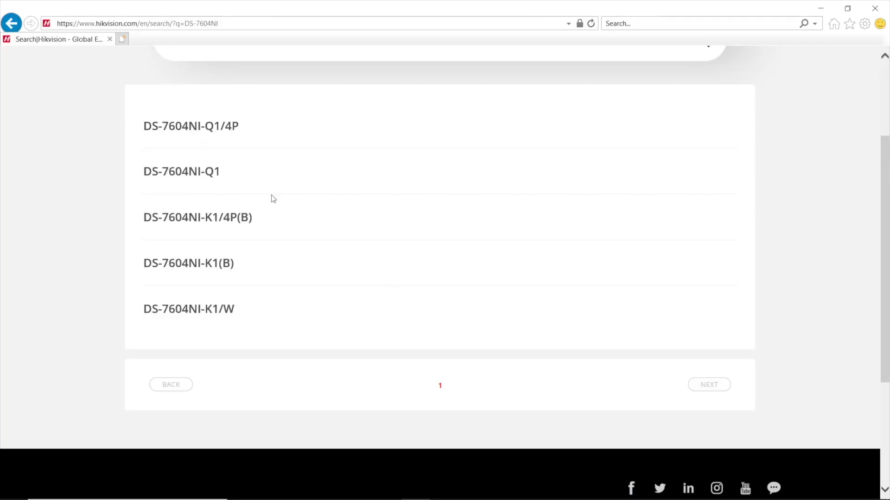
pyautogui.scroll(3, 273, 198)
pyautogui.click(212, 359)
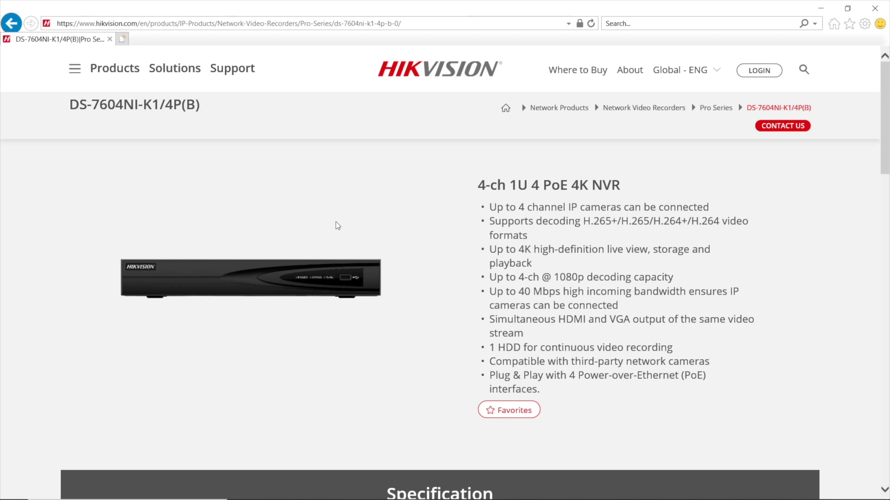
pyautogui.scroll(-7, 392, 241)
pyautogui.scroll(-6, 394, 240)
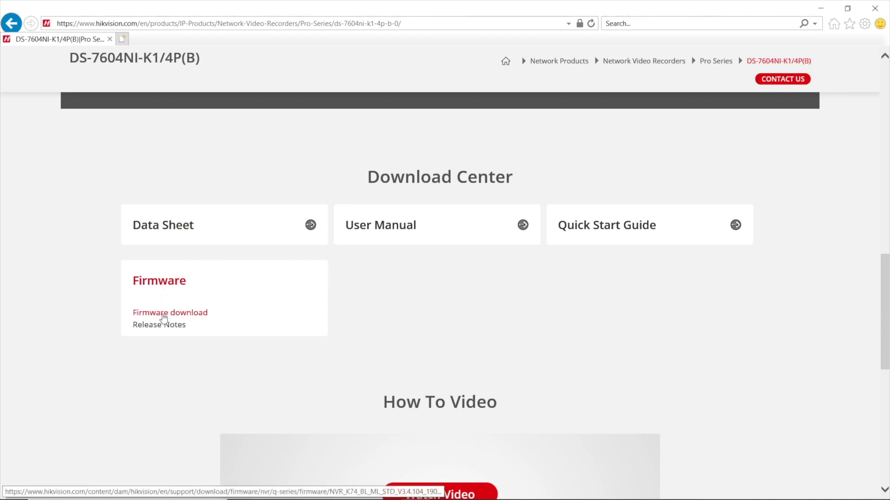
# Save the NVR_K74_BL_ML_STD_V3.4.104_190424.zip firmware and show it in the Downloads folder.
pyautogui.click(166, 314)
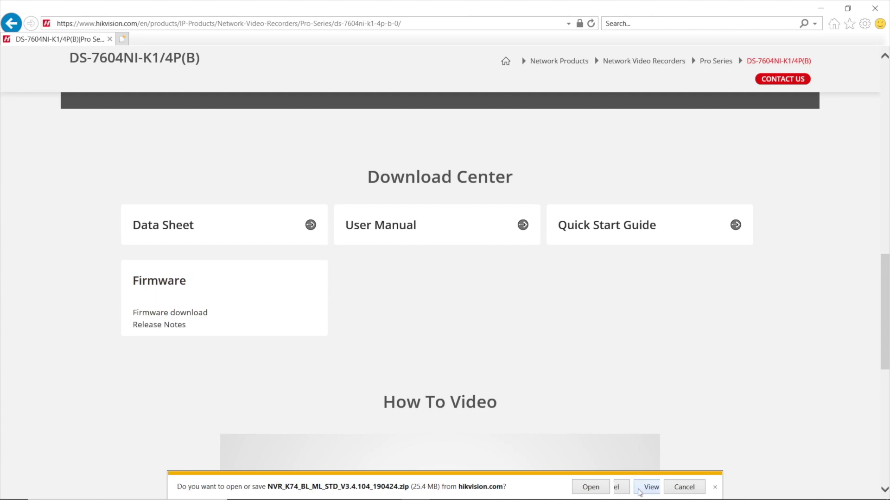
pyautogui.click(635, 487)
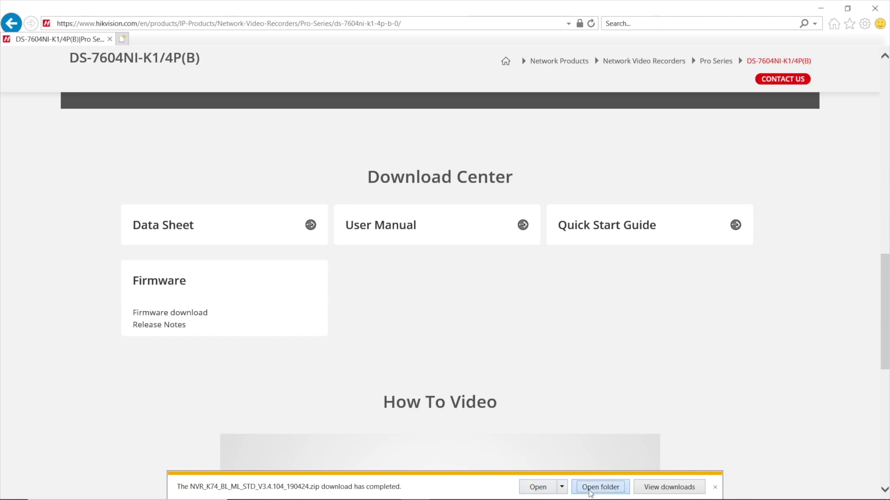
pyautogui.click(590, 490)
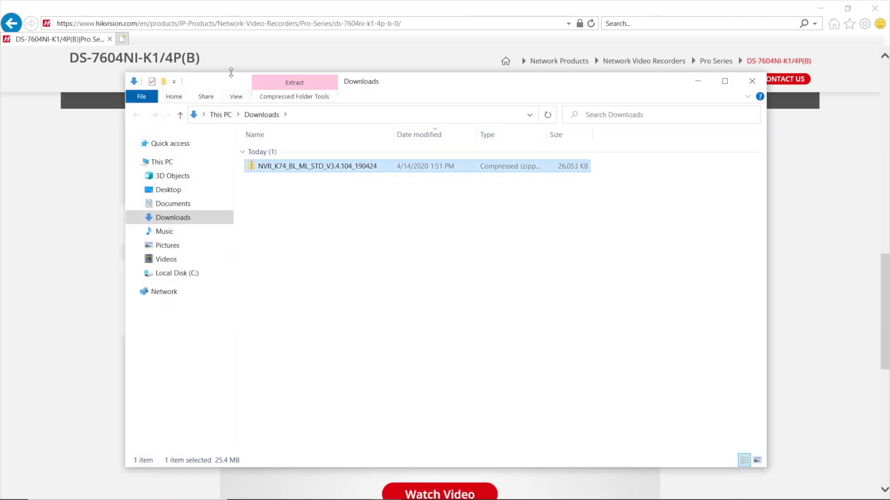
# Extract the firmware zip into Downloads and select digicap.dav in the extracted folder.
pyautogui.click(295, 97)
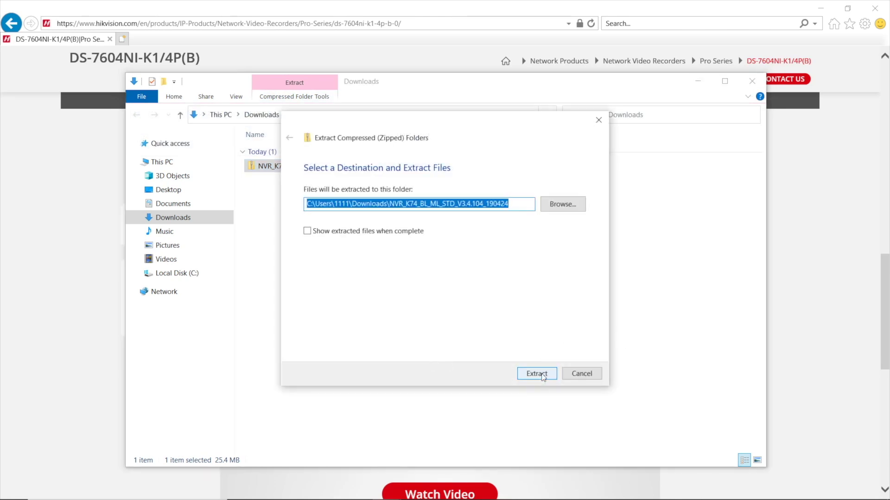
pyautogui.click(539, 375)
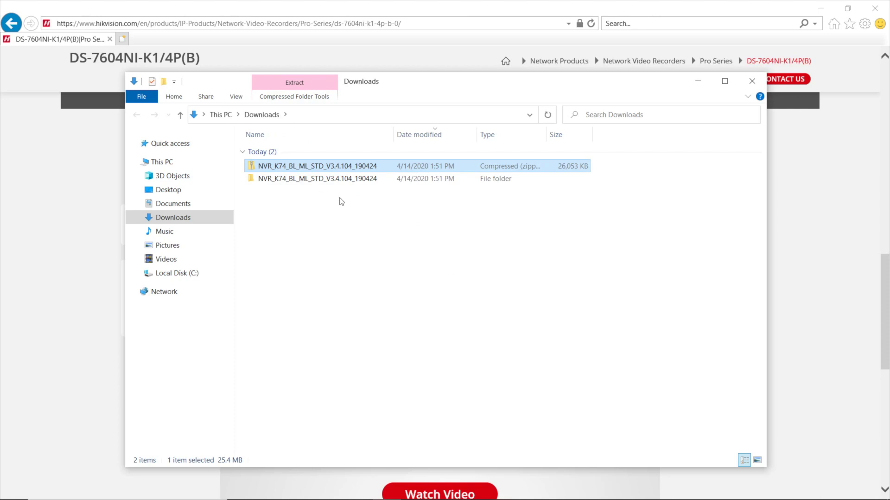
pyautogui.doubleClick(342, 179)
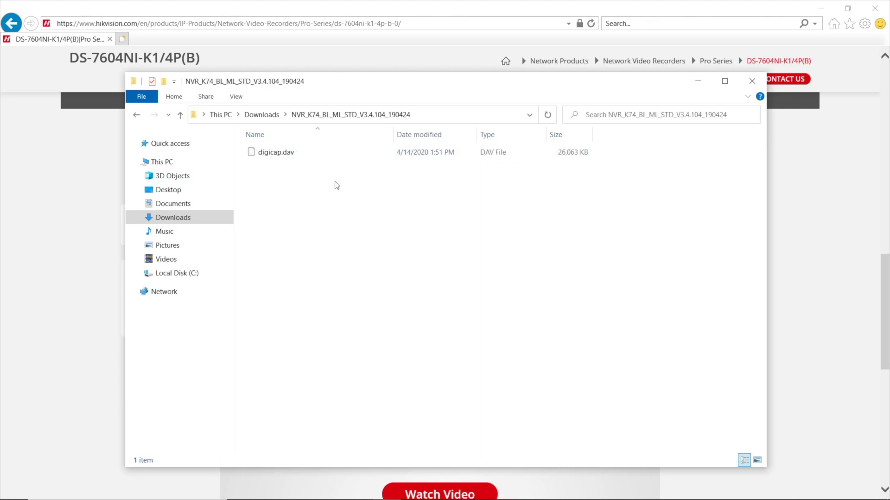
pyautogui.click(299, 154)
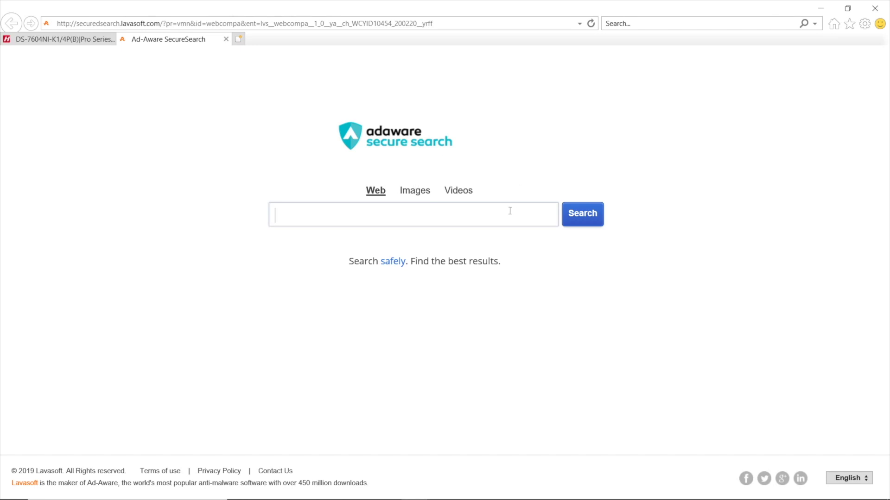
# Browse to the recorder at 192.168.1.64 to load its login page.
pyautogui.click(209, 23)
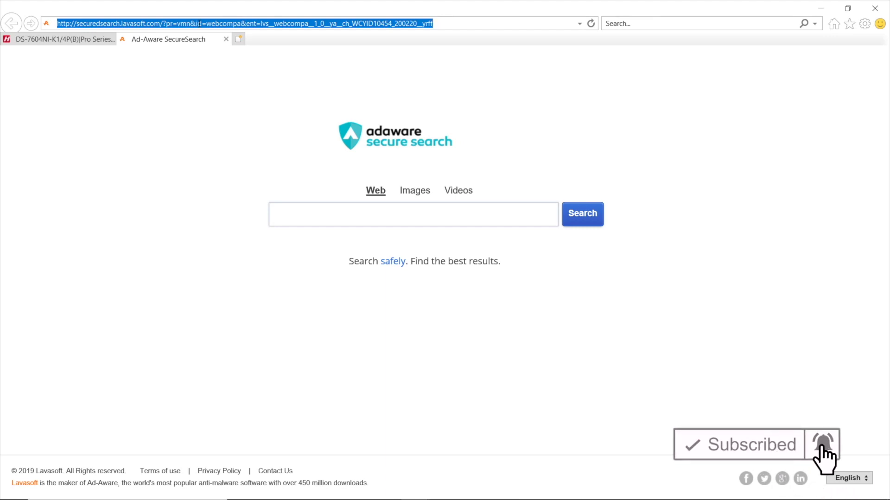
pyautogui.write('192.168.1.64/')
pyautogui.press('Return')
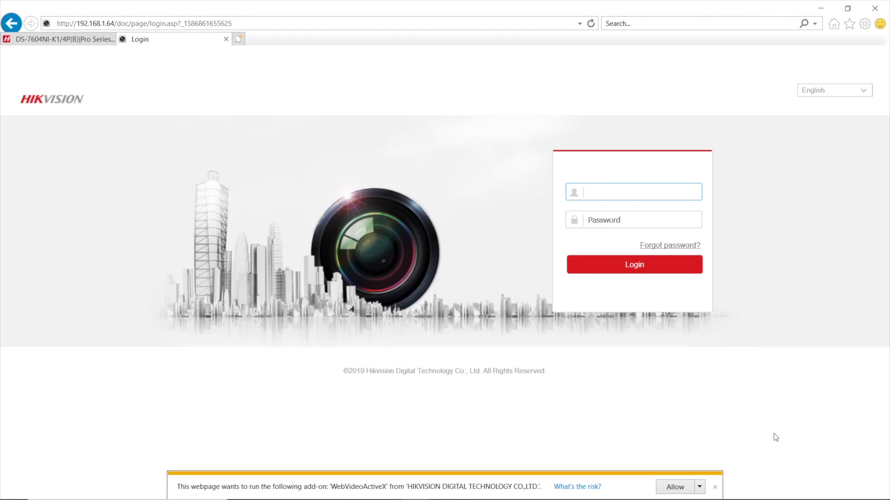
# Allow the video add-on, skip the plug-in update, and log in as admin with the account password.
pyautogui.click(678, 487)
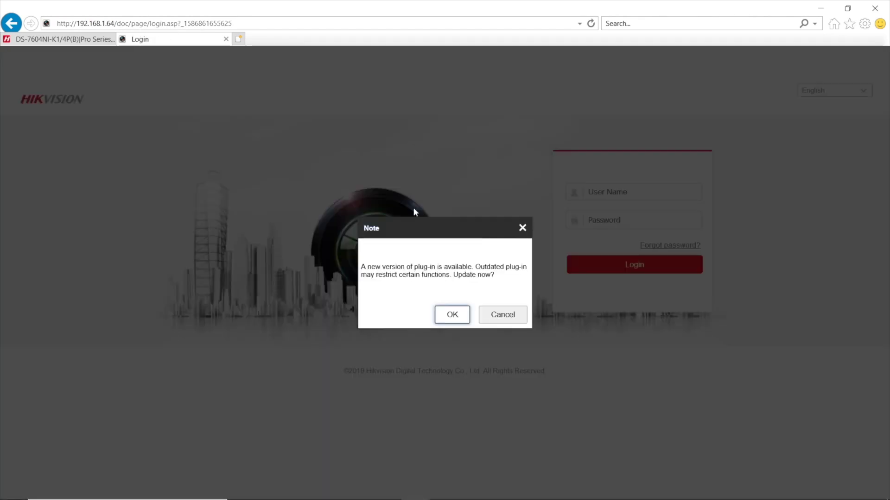
pyautogui.click(501, 320)
pyautogui.click(622, 194)
pyautogui.write('admin')
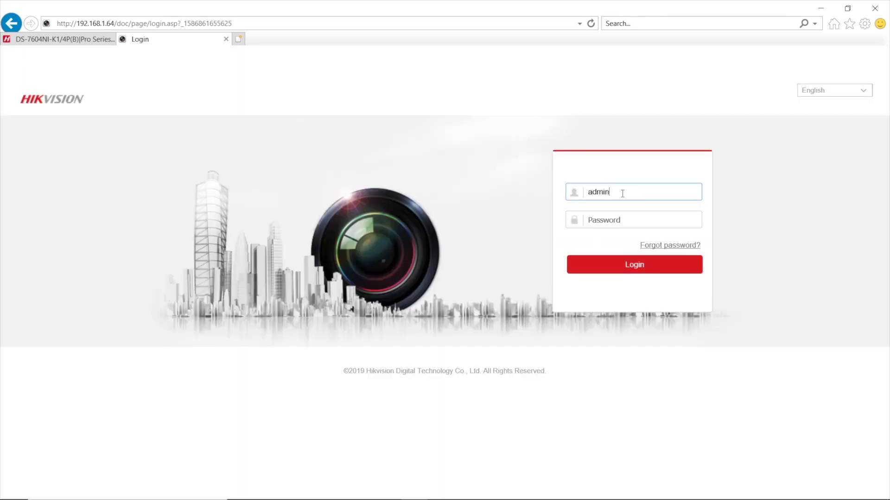
pyautogui.press('Tab')
pyautogui.write('********')
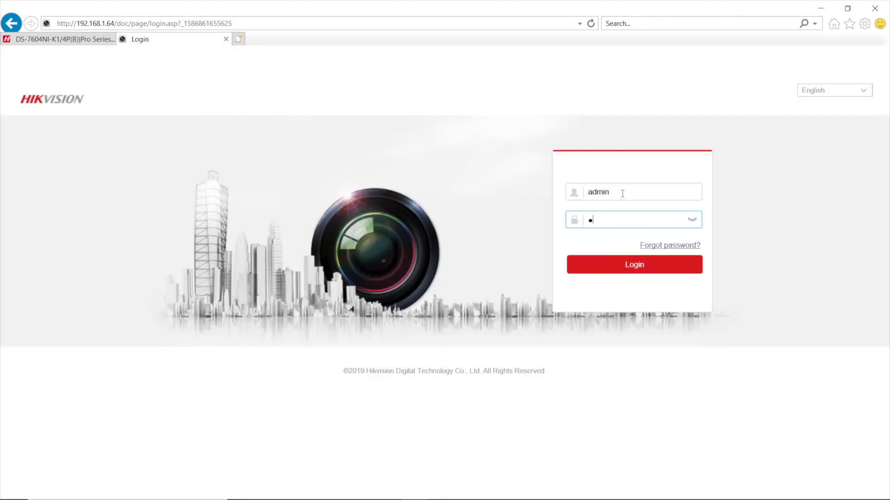
pyautogui.press('Return')
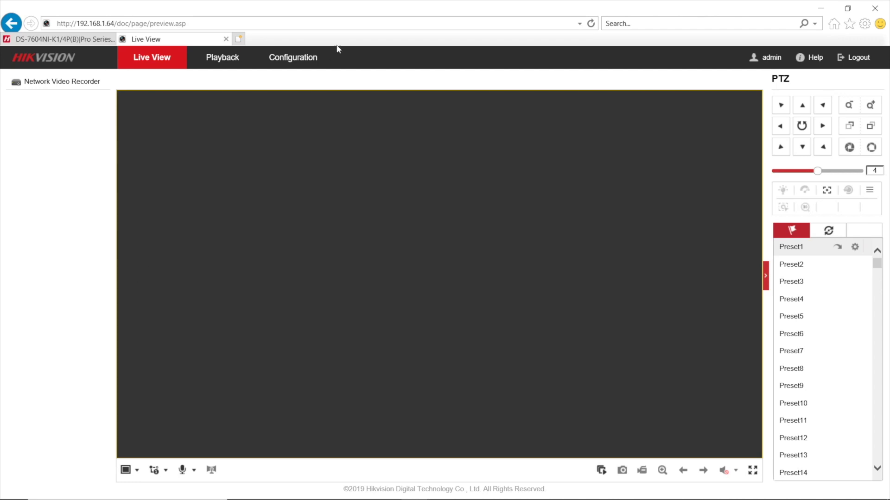
# Go to Configuration > System > Maintenance and browse for a firmware upgrade file.
pyautogui.click(304, 50)
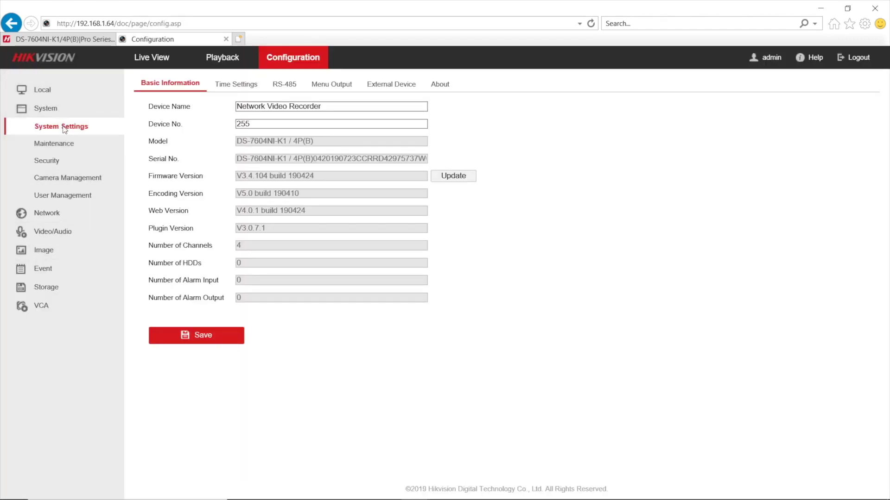
pyautogui.click(54, 143)
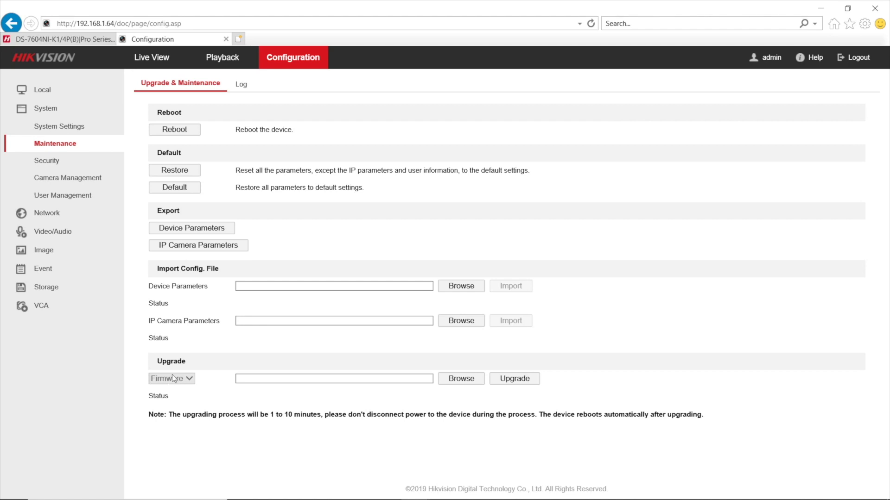
pyautogui.click(469, 381)
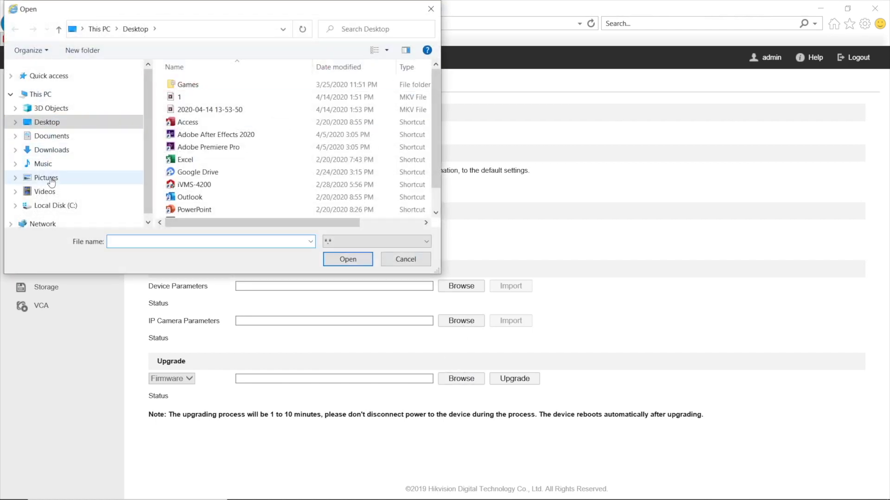
# Choose digicap.dav from the extracted NVR_K74_BL_ML_STD_V3.4.104_190424 folder in Downloads.
pyautogui.scroll(-1, 58, 176)
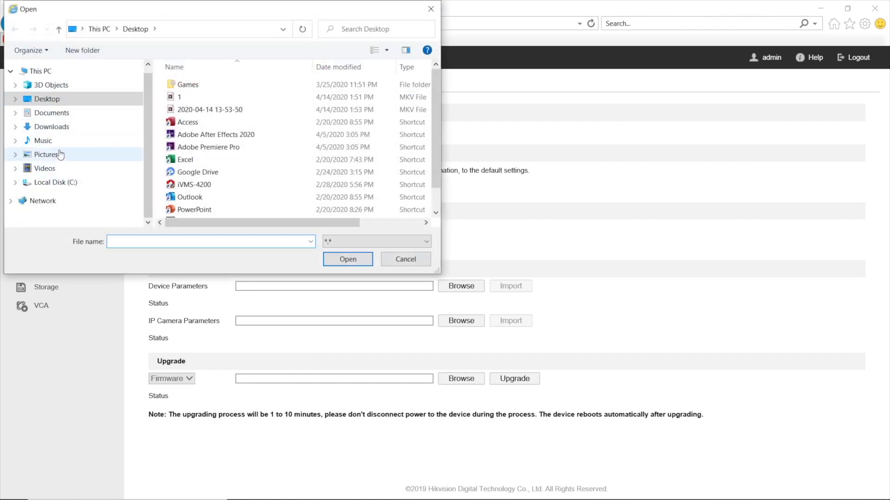
pyautogui.click(58, 126)
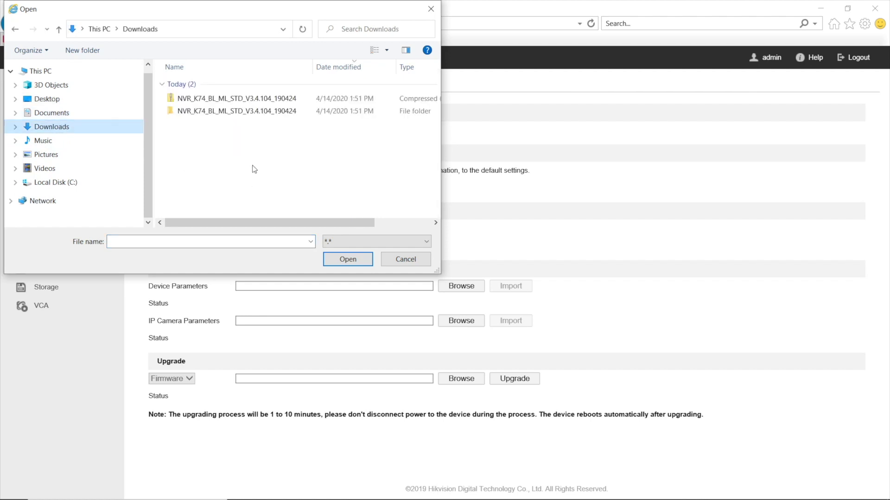
pyautogui.doubleClick(204, 111)
pyautogui.click(198, 86)
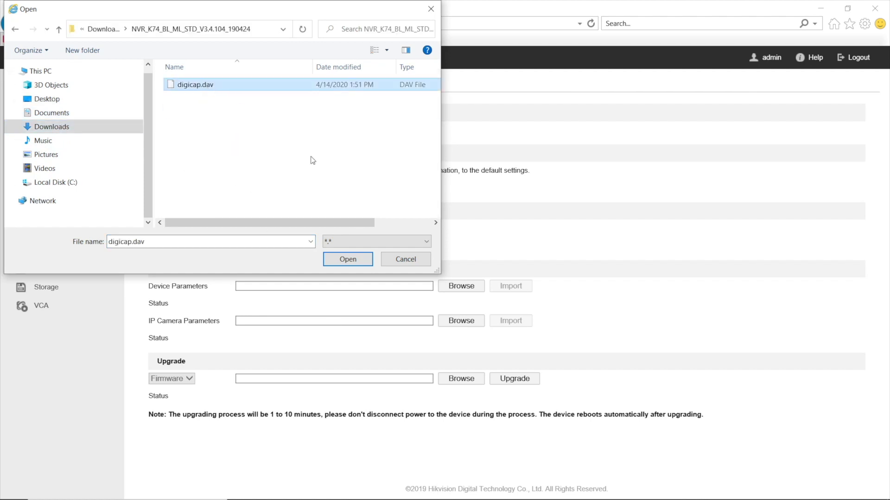
pyautogui.click(344, 262)
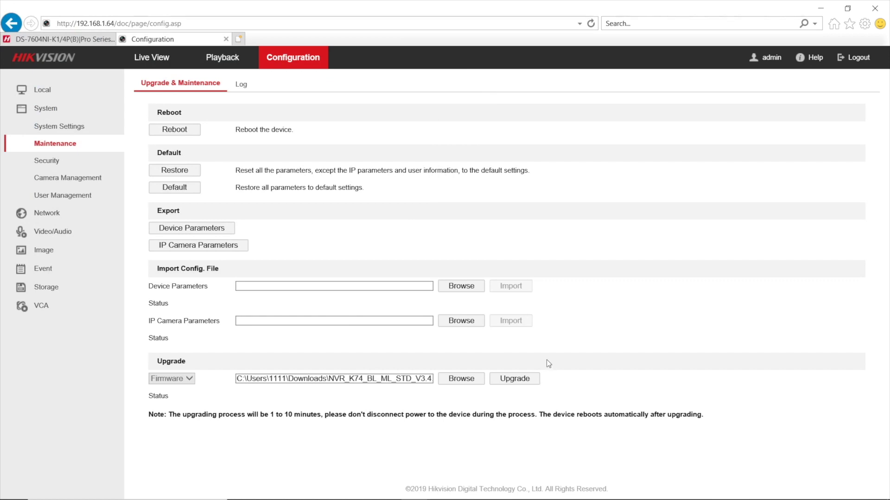
# Start the digicap.dav upgrade and accept the automatic reboot warning.
pyautogui.click(521, 379)
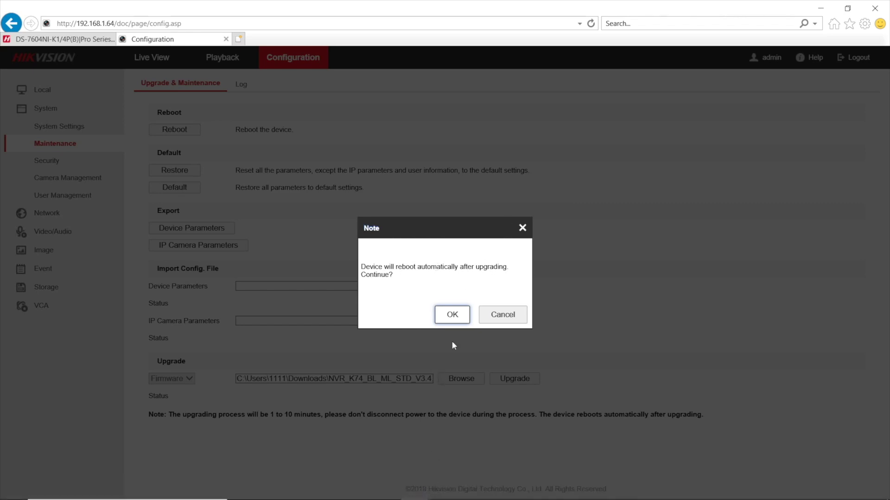
pyautogui.click(456, 315)
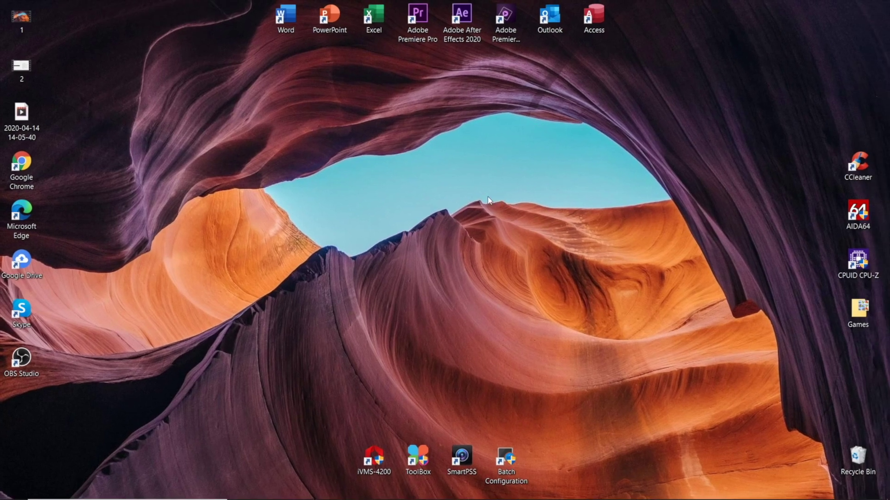
# Launch Batch Configuration from its desktop shortcut to list the 5 online devices.
pyautogui.click(510, 459)
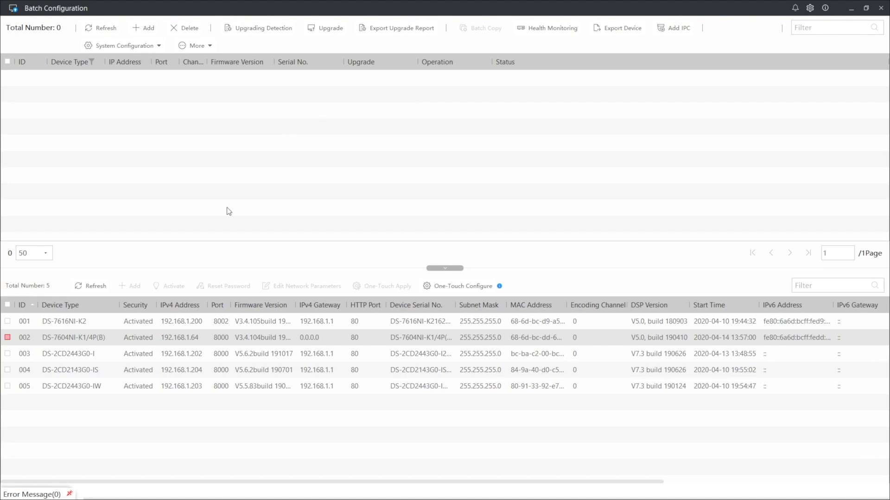
# Add the 192.168.1.64 recorder as managed device 000001 with the admin password, then select it.
pyautogui.click(8, 339)
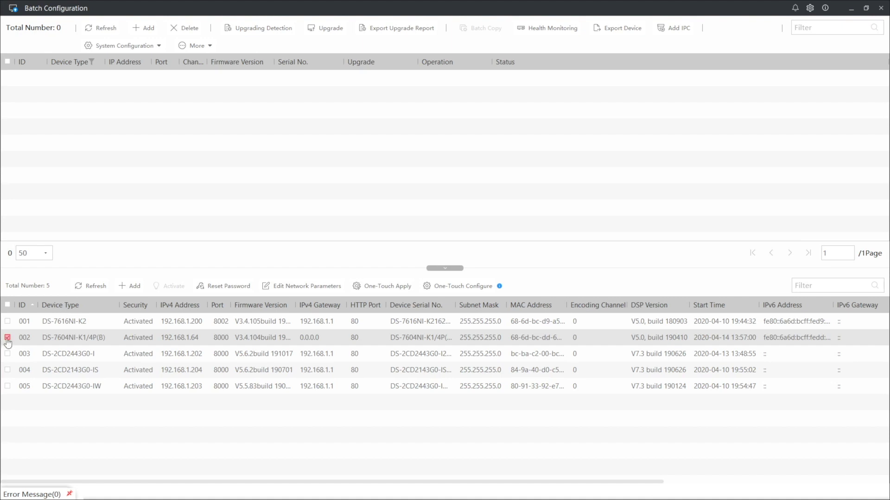
pyautogui.click(130, 286)
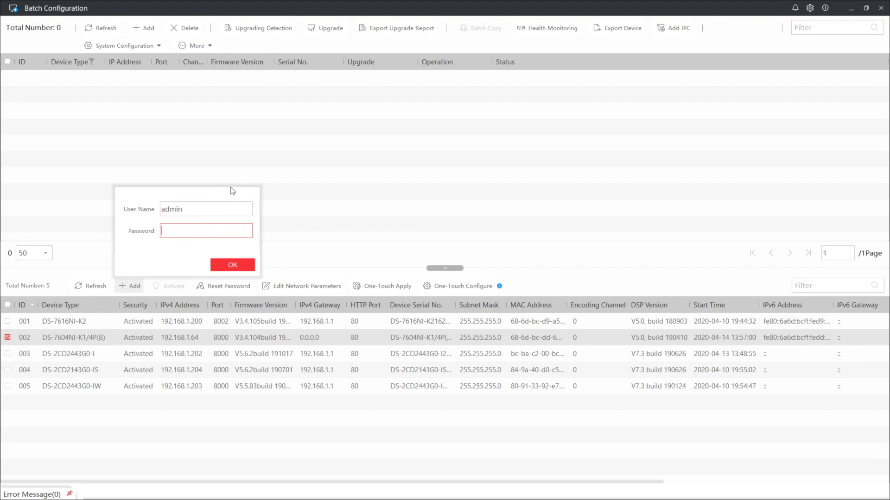
pyautogui.press('BackSpace')
pyautogui.press('BackSpace')
pyautogui.press('BackSpace')
pyautogui.press('BackSpace')
pyautogui.press('BackSpace')
pyautogui.press('Return')
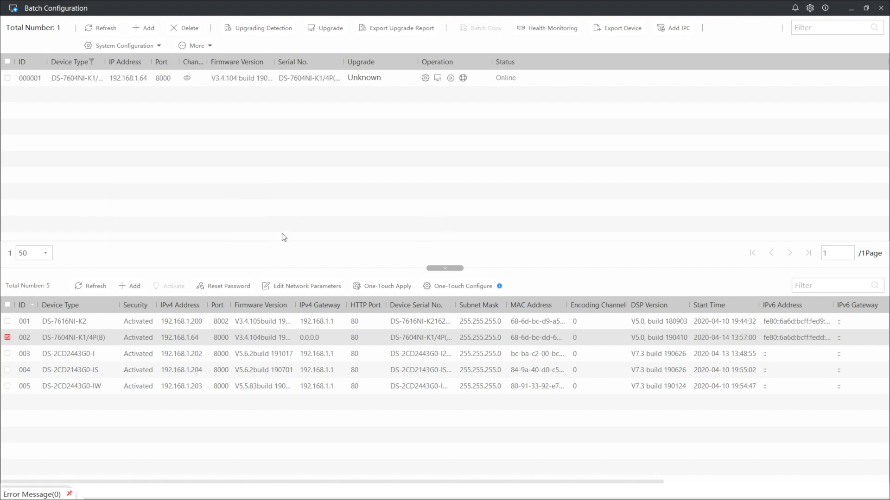
pyautogui.click(8, 78)
# Upgrade the recorder with digicap.dav from Downloads' NVR_K74_BL_ML_STD_V3.4.104_190424 folder.
pyautogui.click(438, 79)
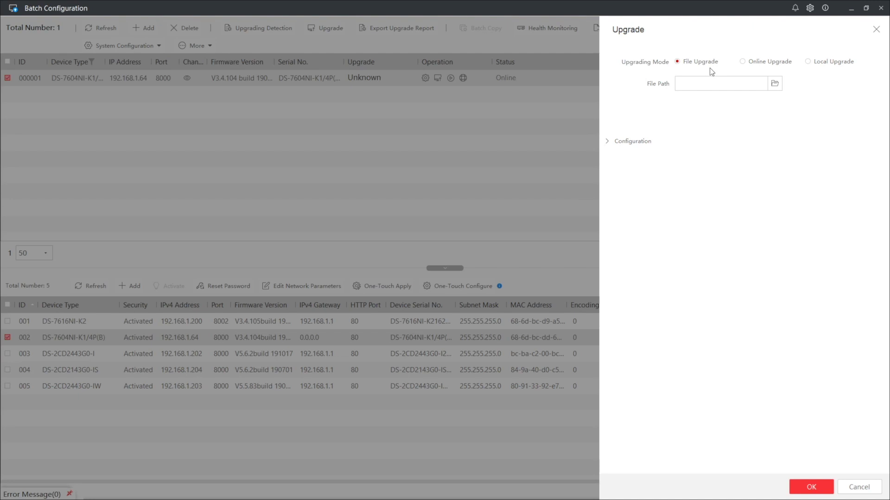
pyautogui.click(775, 83)
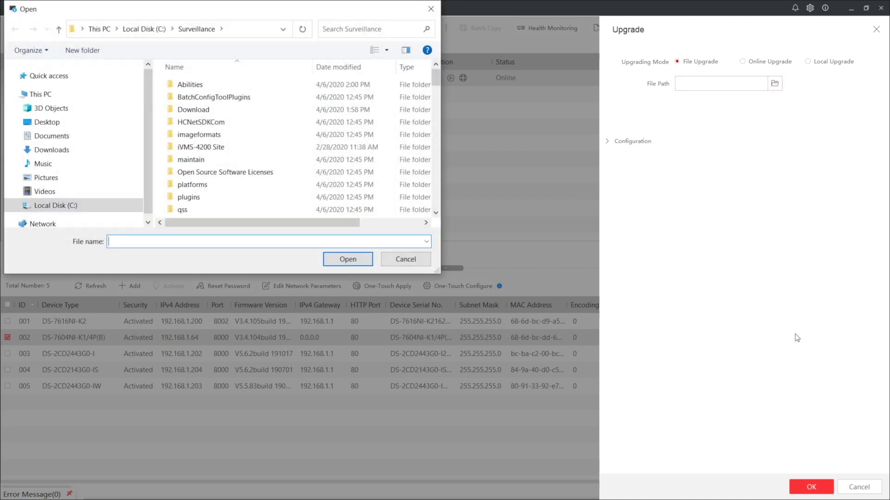
pyautogui.click(51, 150)
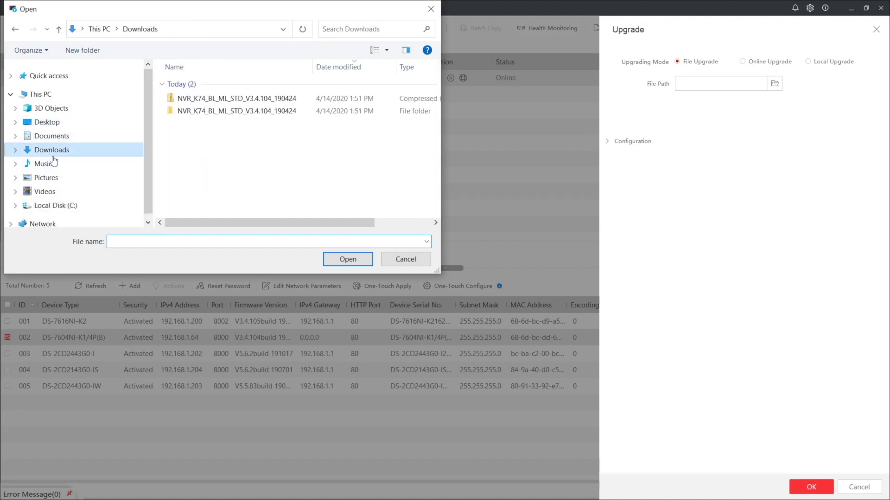
pyautogui.doubleClick(205, 115)
pyautogui.click(213, 86)
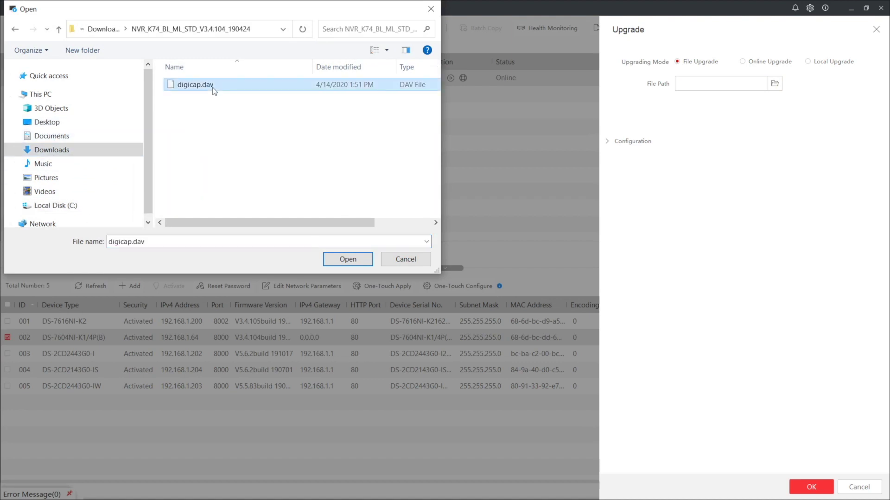
pyautogui.click(346, 260)
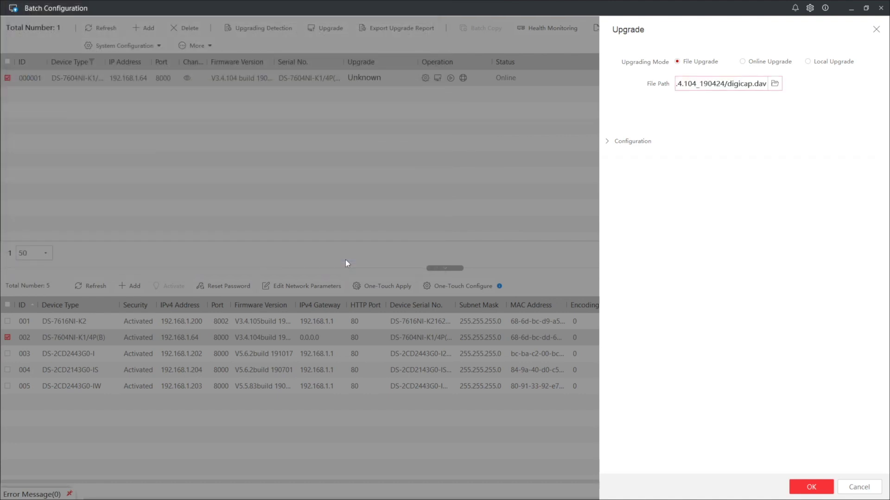
pyautogui.click(812, 487)
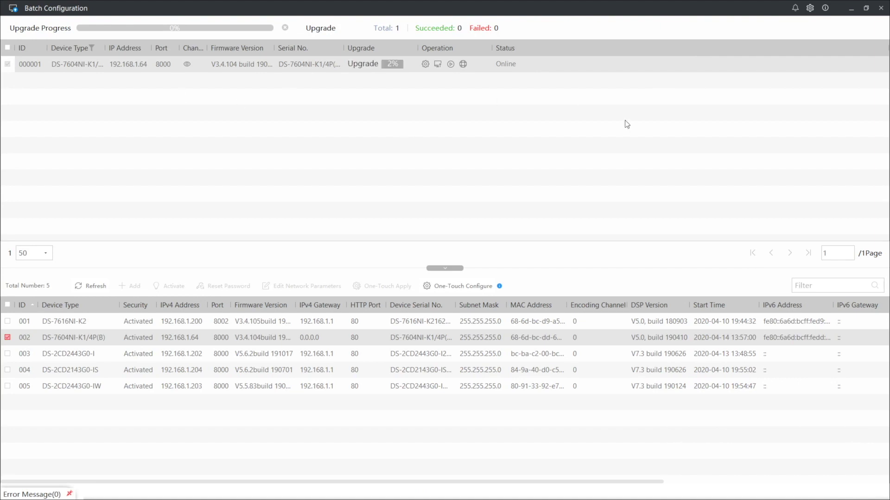
# Widen the Upgrade column to follow the recorder's upgrade progress.
pyautogui.moveTo(418, 48); pyautogui.dragTo(597, 42)
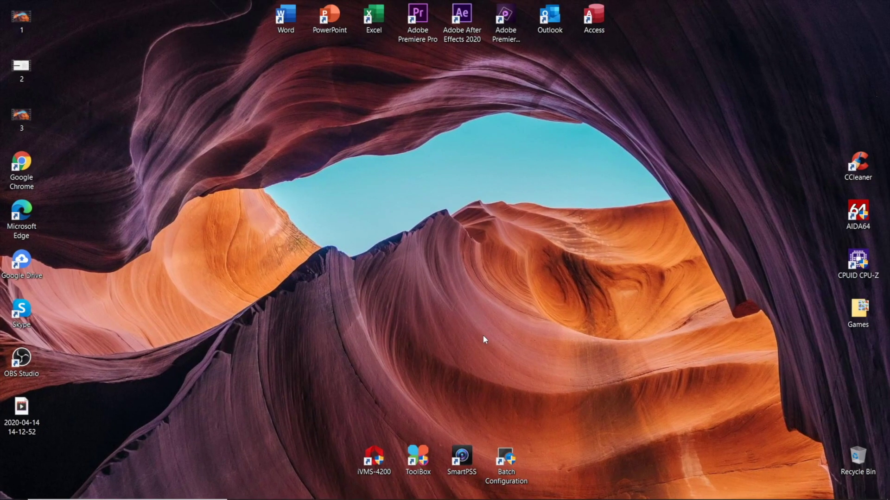
# Launch iVMS-4200 from its desktop shortcut, dismissing a stray desktop context menu.
pyautogui.click(383, 453)
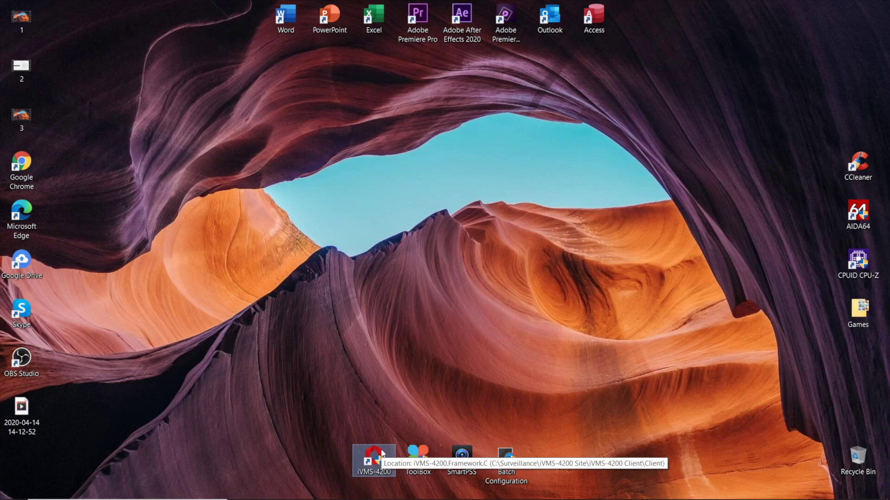
pyautogui.rightClick(381, 443)
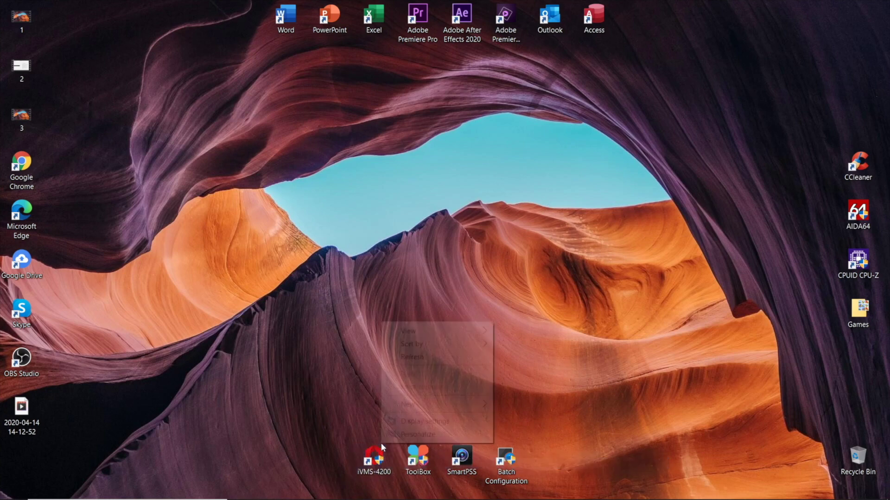
pyautogui.click(435, 282)
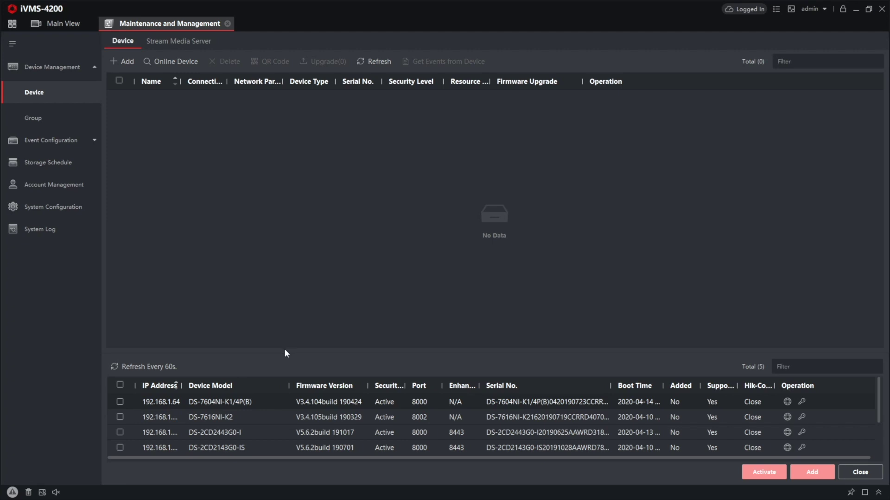
# Select the 192.168.1.64 recorder in Online Devices and name it 7604NI in the add form.
pyautogui.click(120, 403)
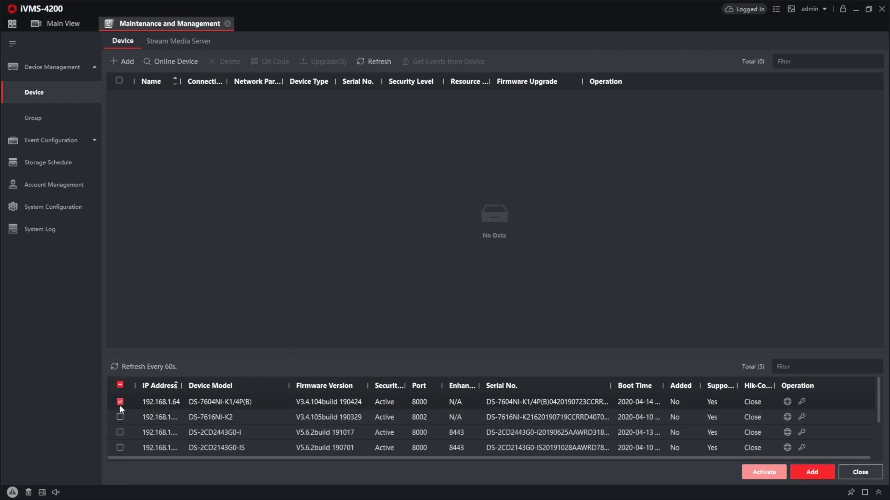
pyautogui.click(811, 471)
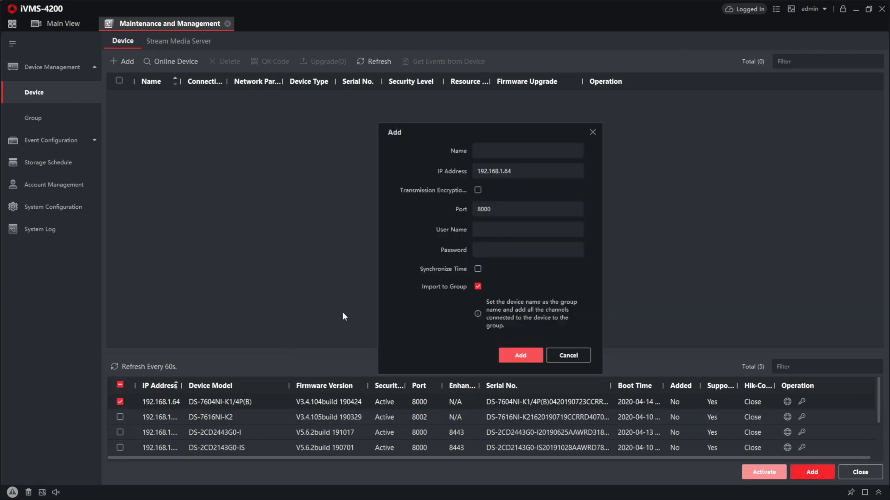
pyautogui.click(507, 151)
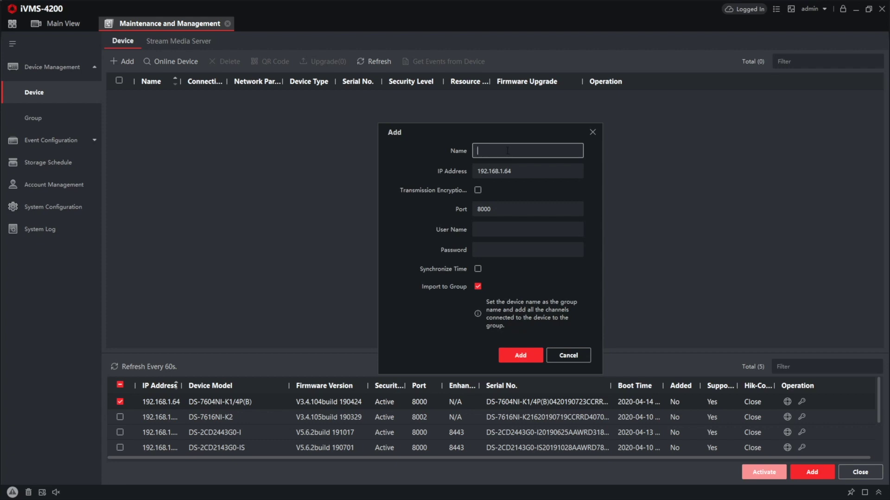
pyautogui.write('7604NI')
# Enter the admin user name and the device password, then confirm adding the recorder.
pyautogui.click(531, 233)
pyautogui.write('admin')
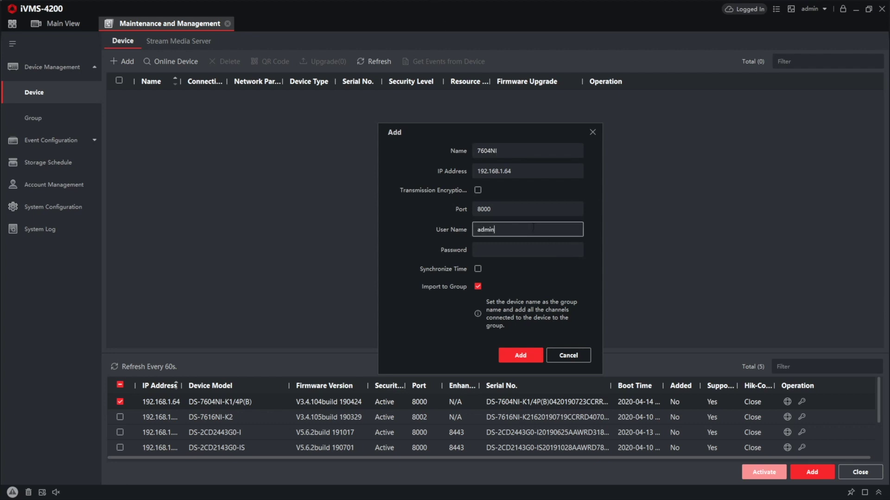
pyautogui.press('Tab')
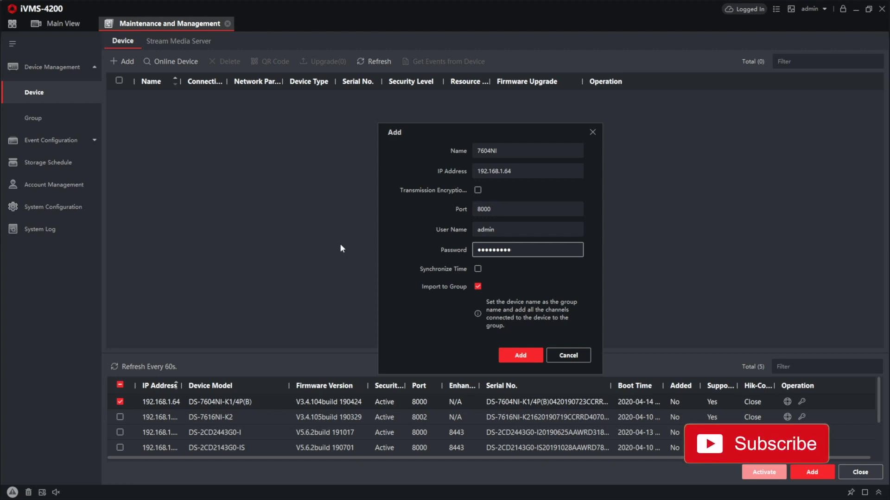
pyautogui.hotkey('ctrl', 'a')
pyautogui.press('BackSpace')
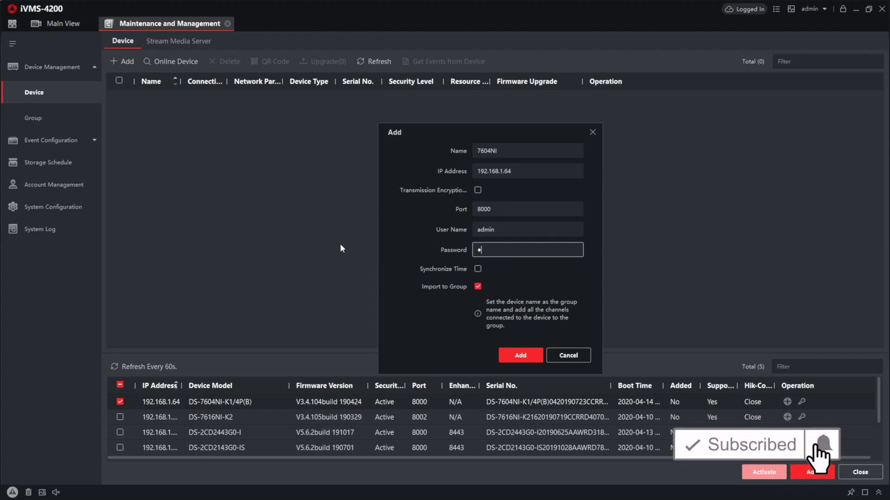
pyautogui.click(477, 269)
pyautogui.click(519, 355)
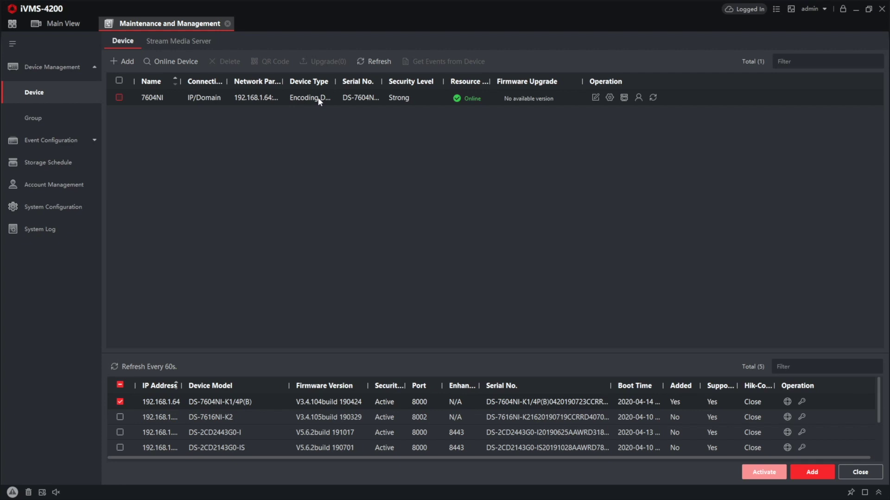
# Drag the Serial No. column wider to read more of the 7604NI serial number.
pyautogui.moveTo(381, 81); pyautogui.dragTo(427, 81)
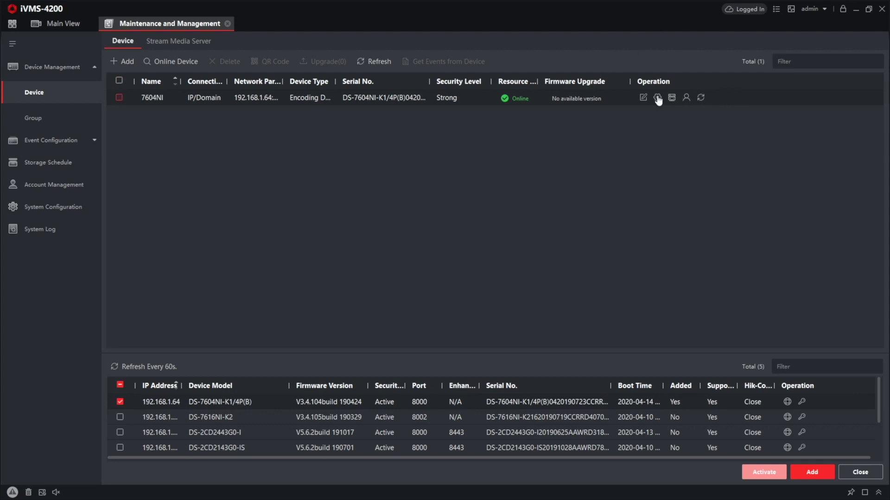
# Open 7604NI's Remote Configuration at System > System Maintenance.
pyautogui.click(119, 98)
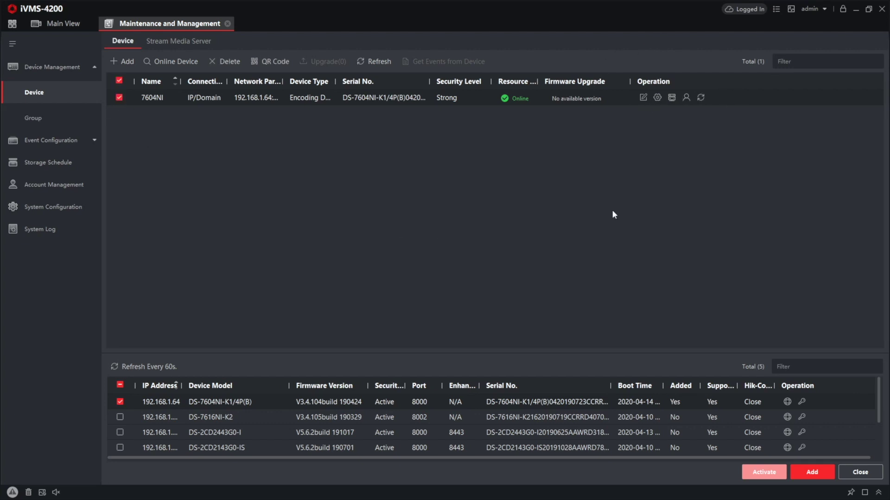
pyautogui.click(657, 97)
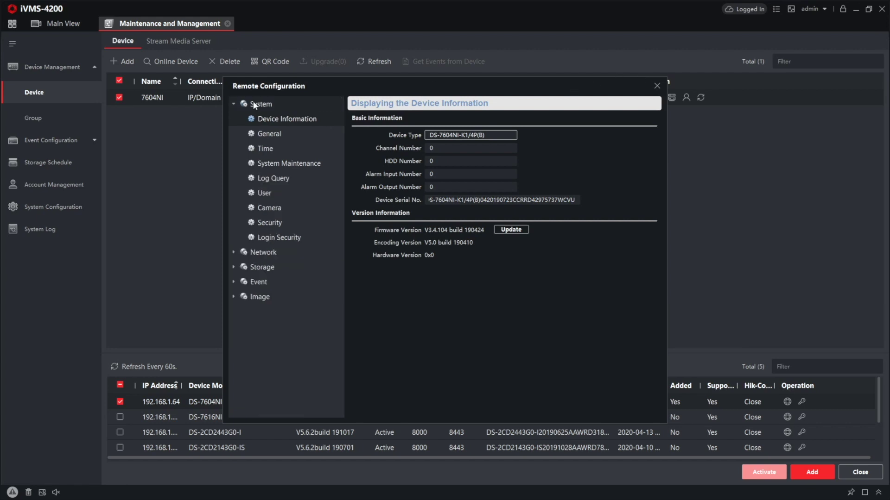
pyautogui.click(284, 119)
pyautogui.click(273, 164)
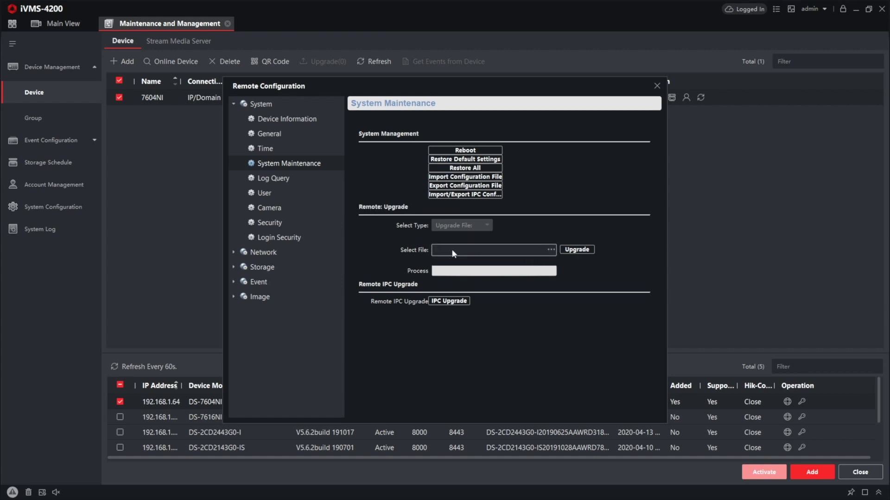
# Pick digicap.dav from the Downloads NVR firmware folder and start the upgrade, accepting the reboot.
pyautogui.click(549, 250)
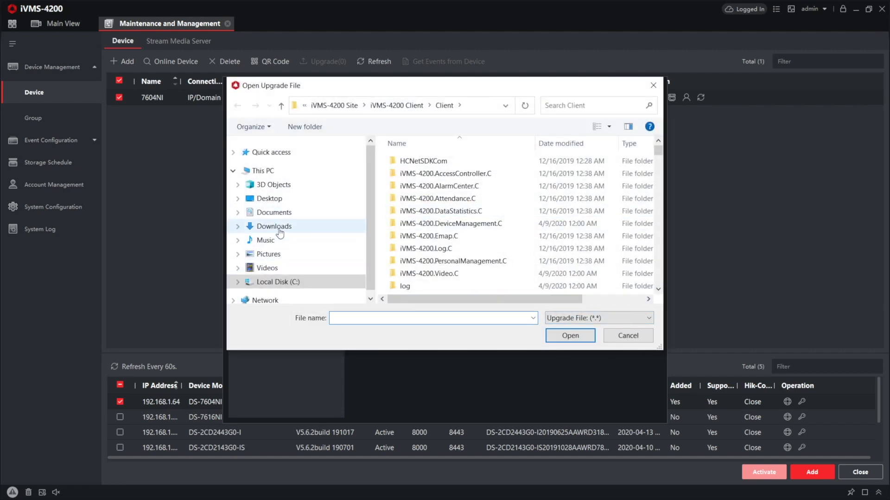
pyautogui.click(276, 228)
pyautogui.doubleClick(468, 190)
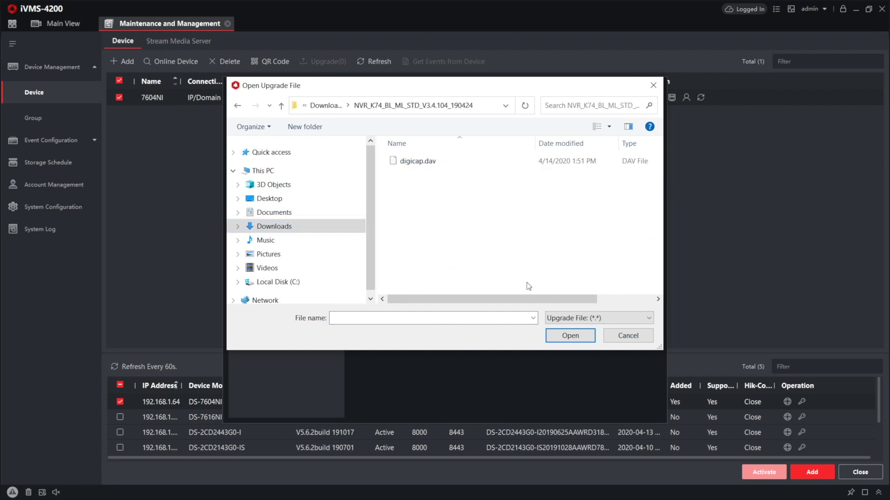
pyautogui.doubleClick(414, 159)
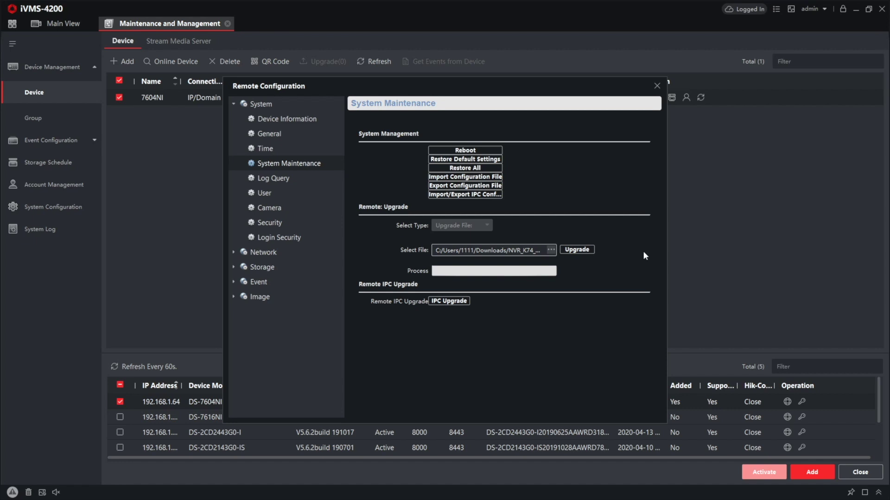
pyautogui.click(577, 250)
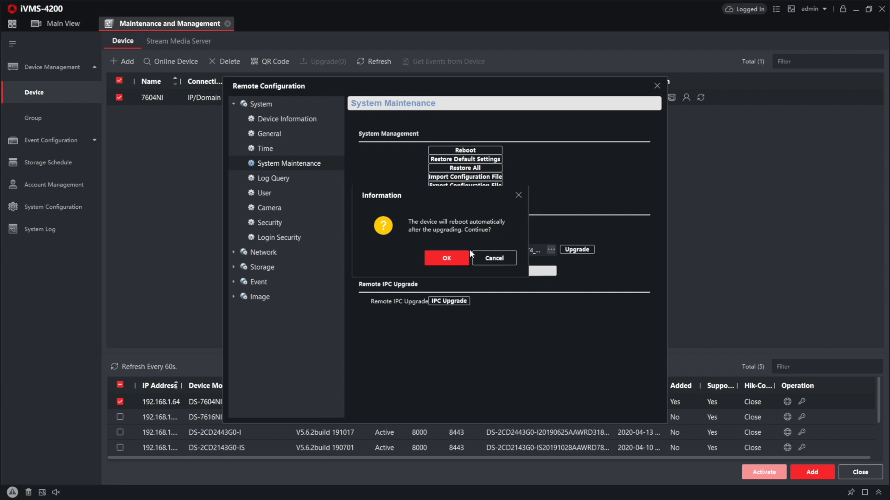
pyautogui.click(467, 261)
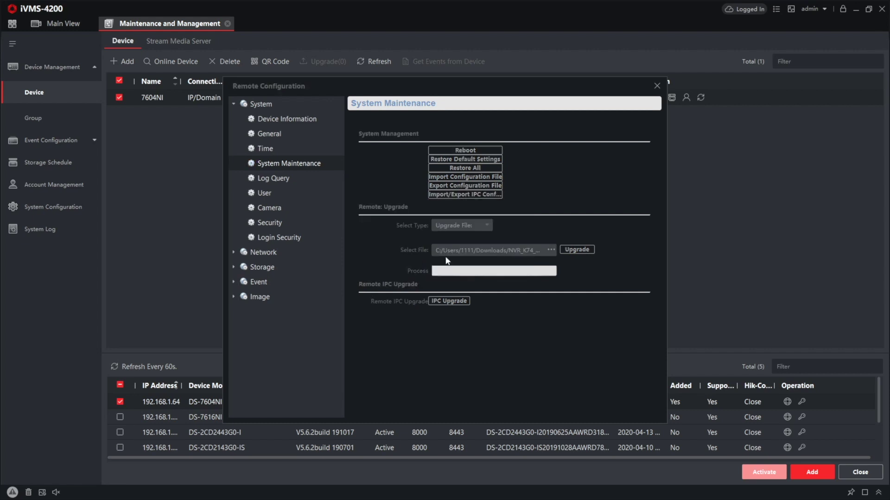